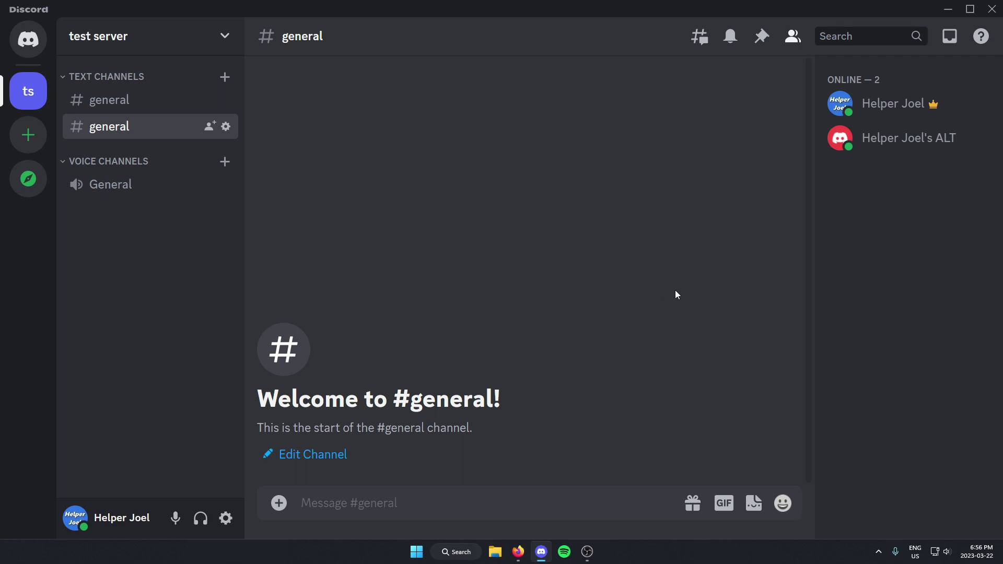
Ban Helper Joel's ALT from the member list with the custom reason 'idk'
right_click(875, 149)
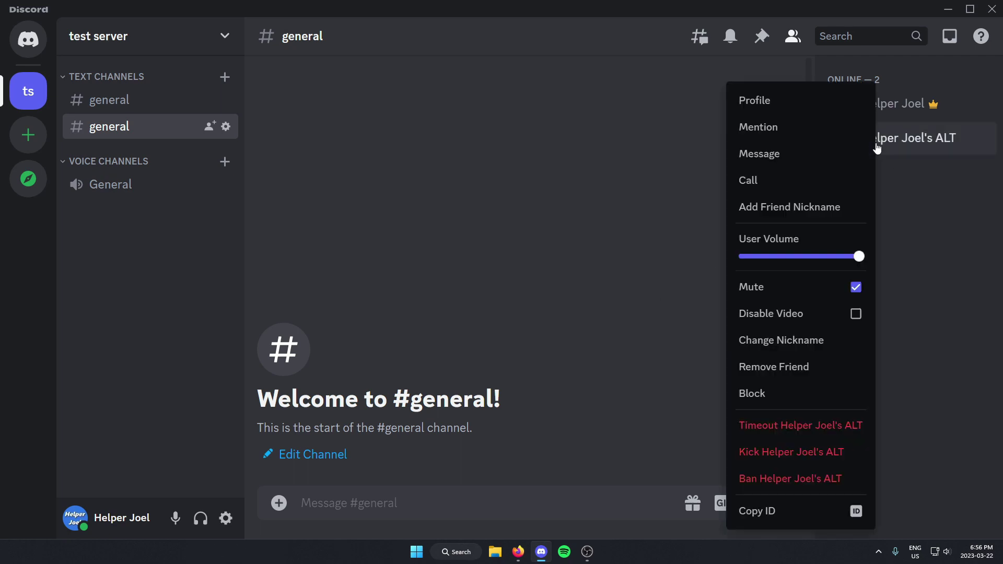
click(796, 479)
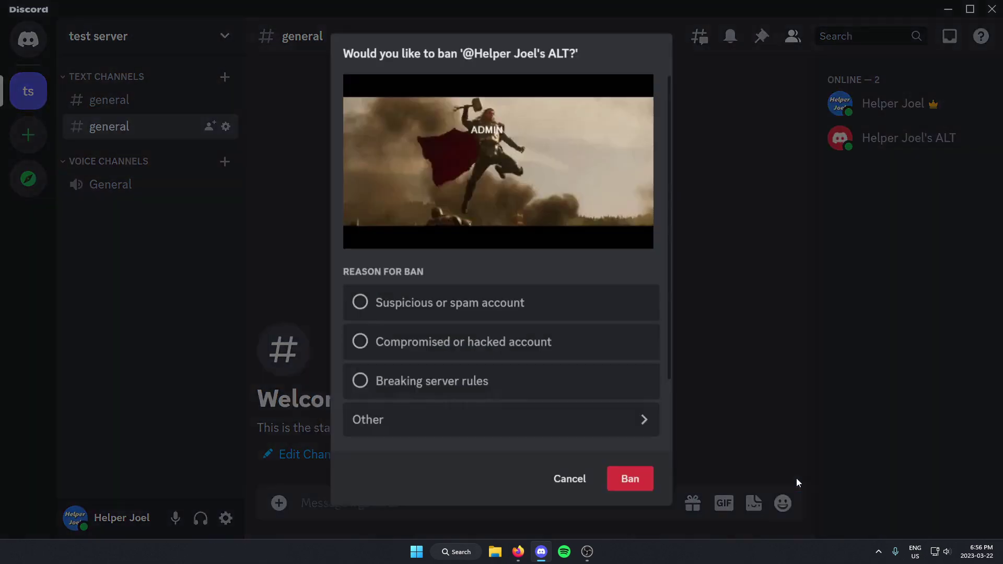
scroll(524, 325, down, 2)
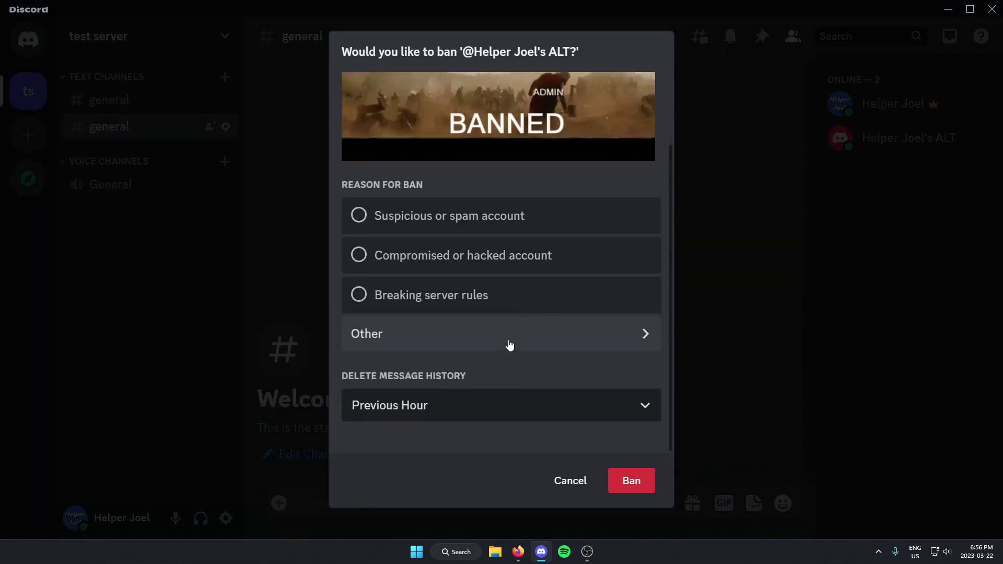
click(512, 338)
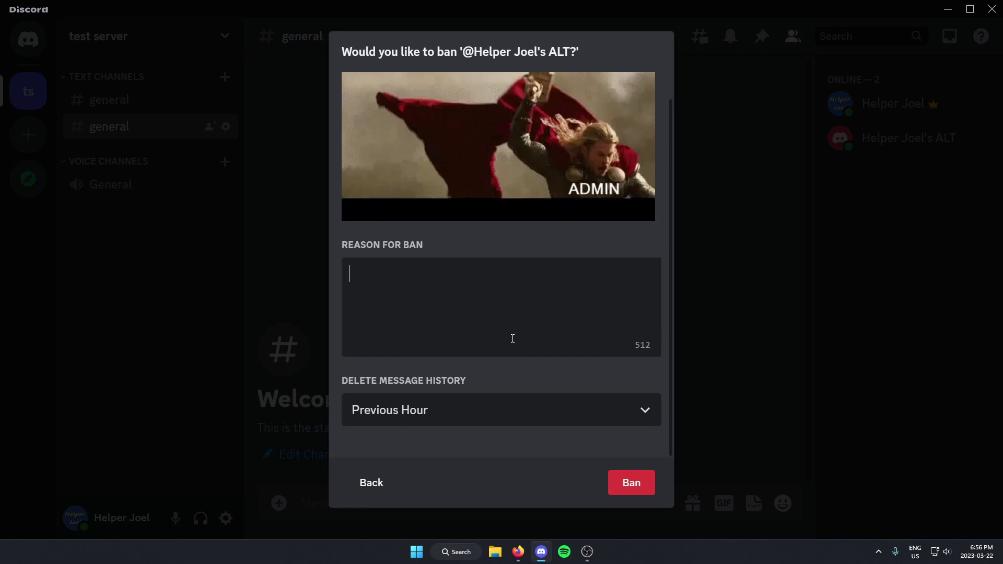
text(idk)
click(641, 486)
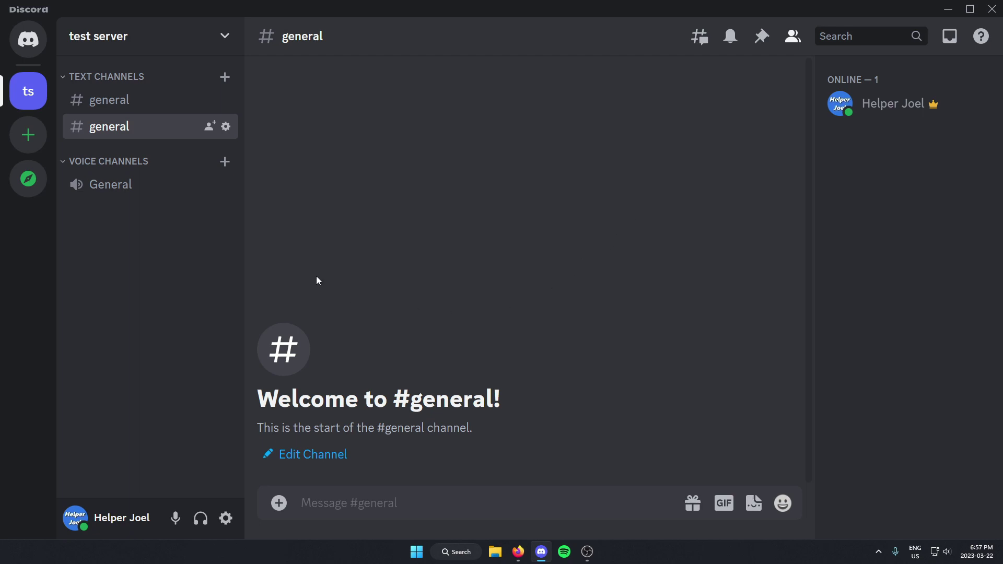
Open Server Settings from the test server header menu
click(119, 46)
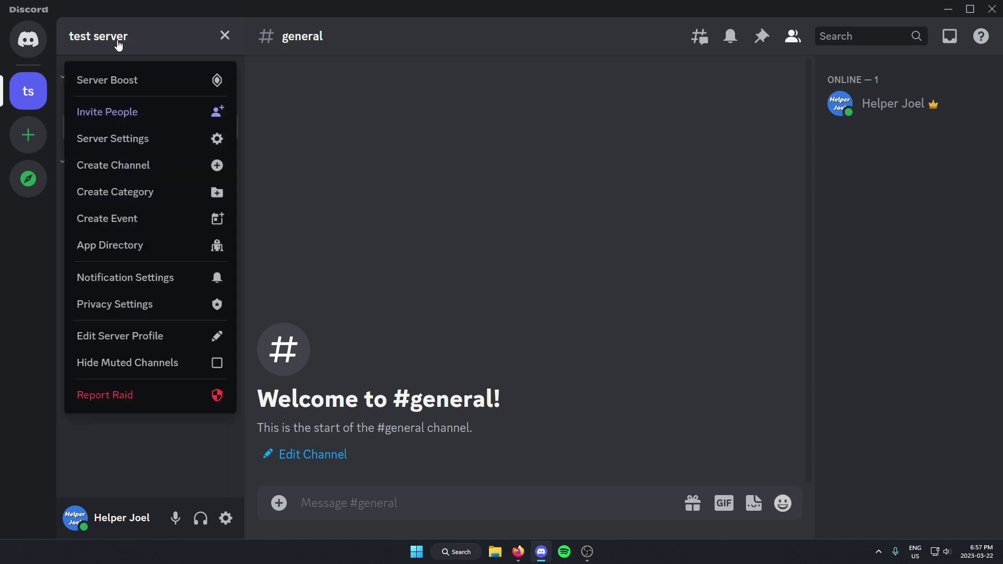
click(155, 140)
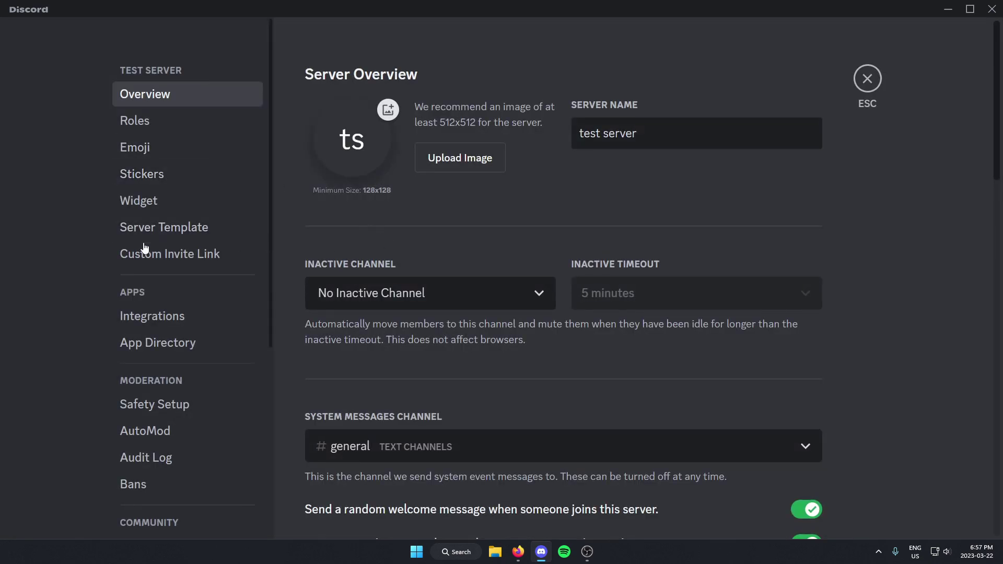
scroll(92, 239, down, 2)
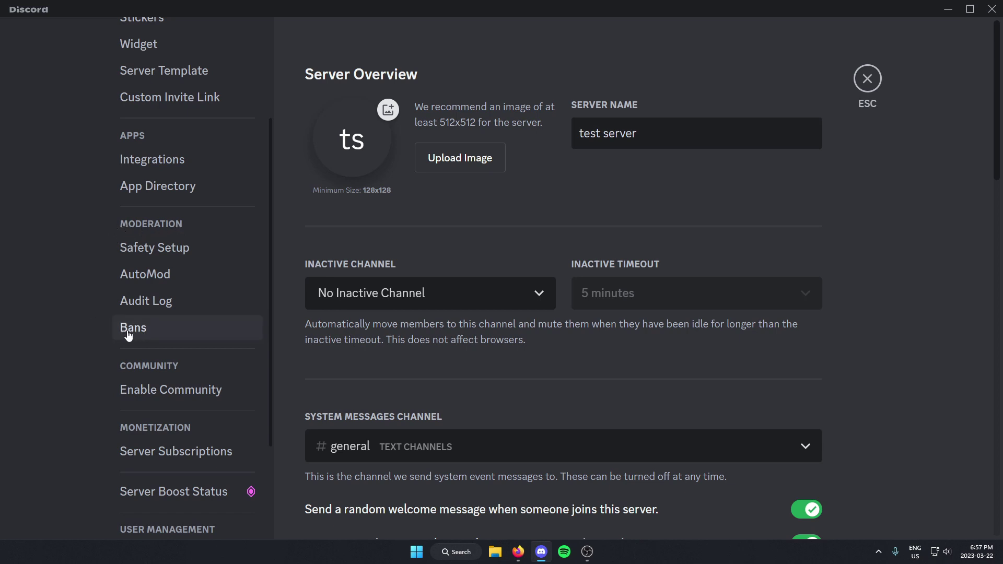
Revoke Helper Joel's ALT's ban in Bans, leaving 'No Bans', and exit settings
click(178, 331)
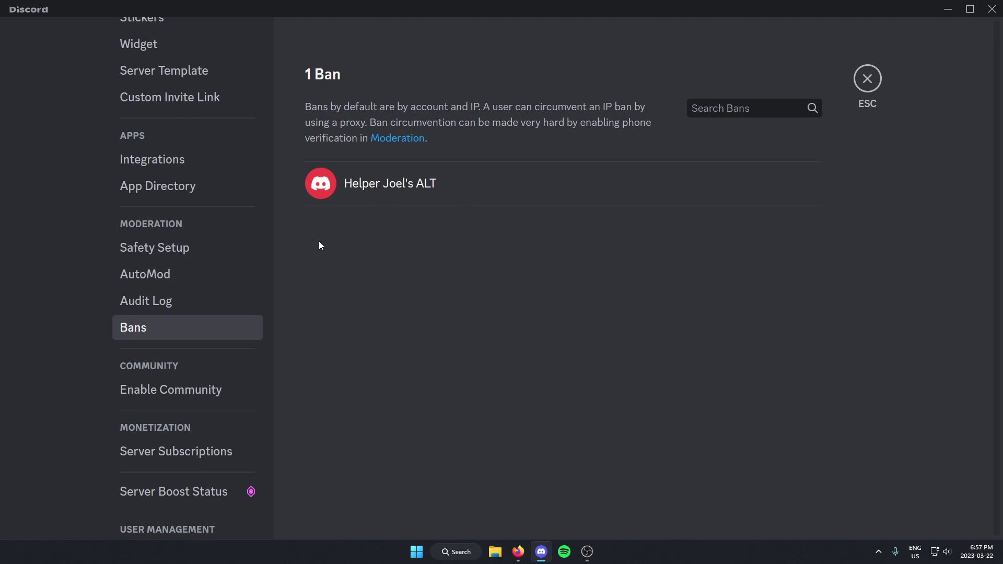
click(422, 188)
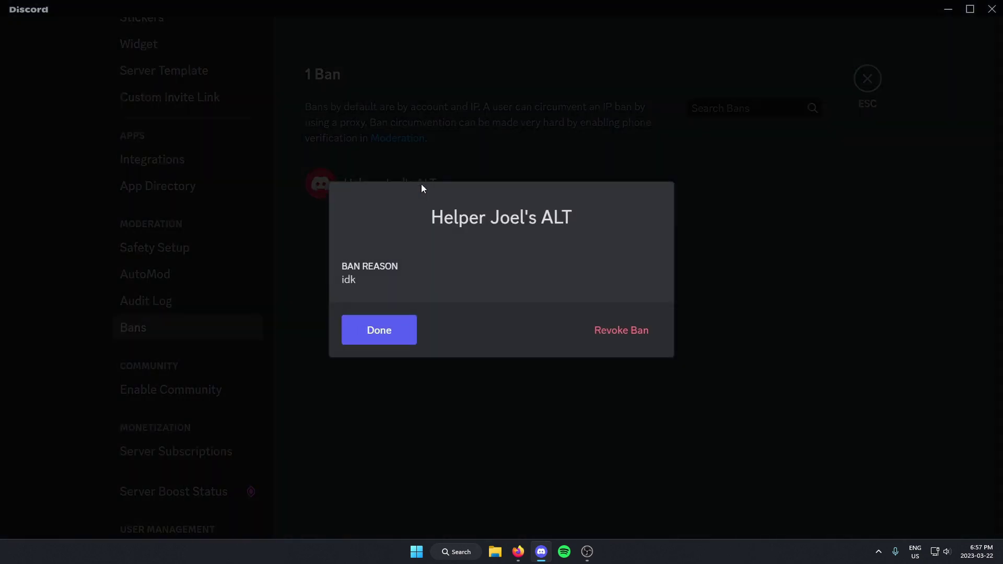
click(613, 336)
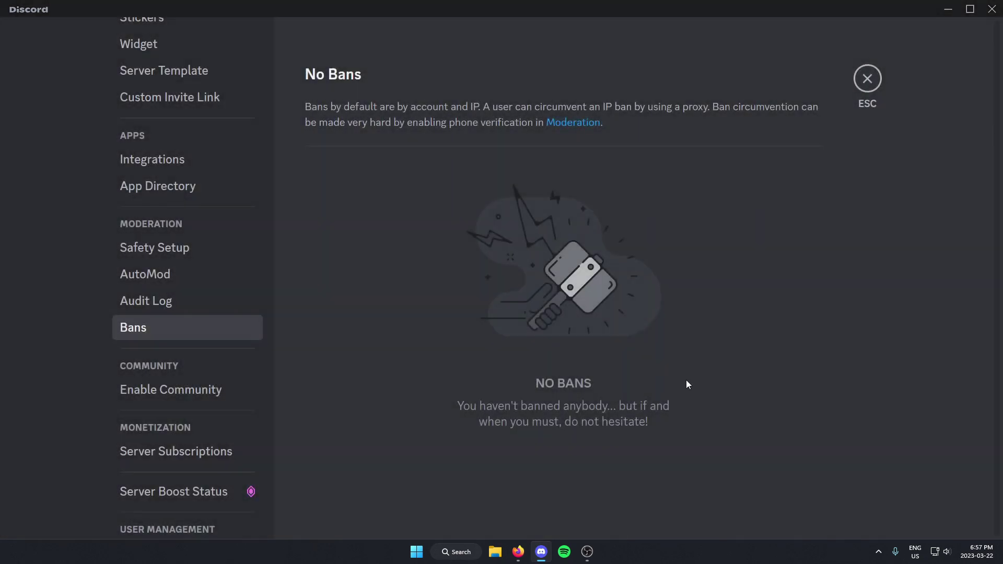
click(867, 79)
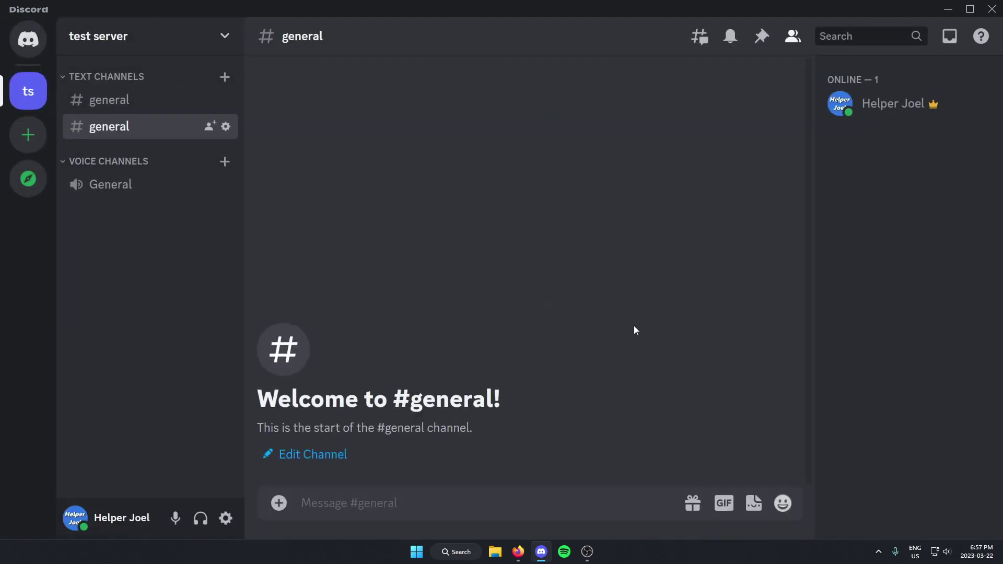